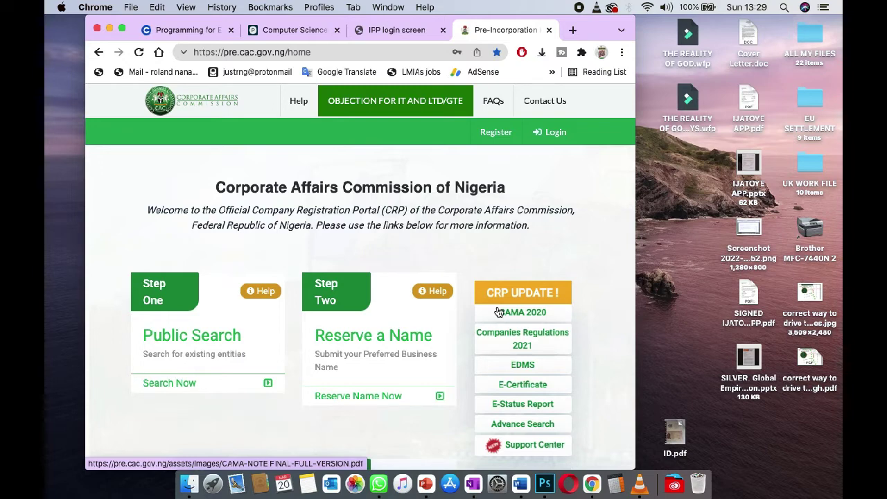
Open the email login form, enter the account email, complete the reCAPTCHA check and submit it
{"action": "left_click", "coordinate": [555, 131]}
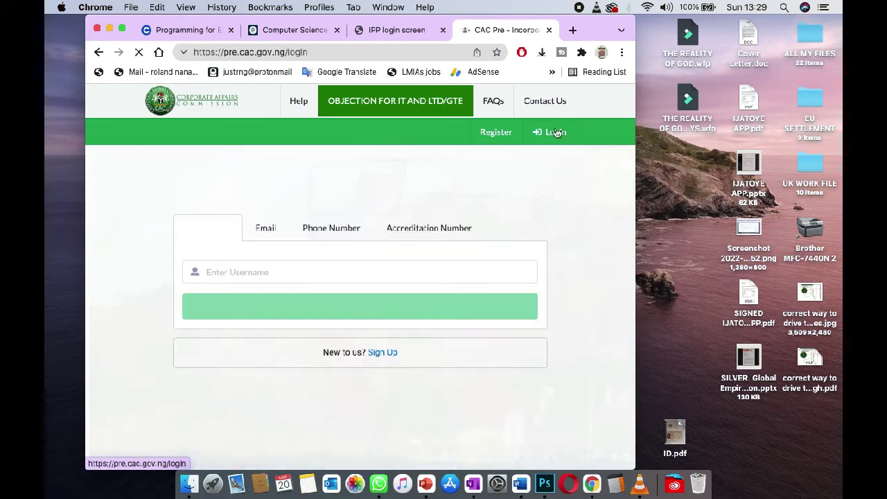
{"action": "left_click", "coordinate": [261, 230]}
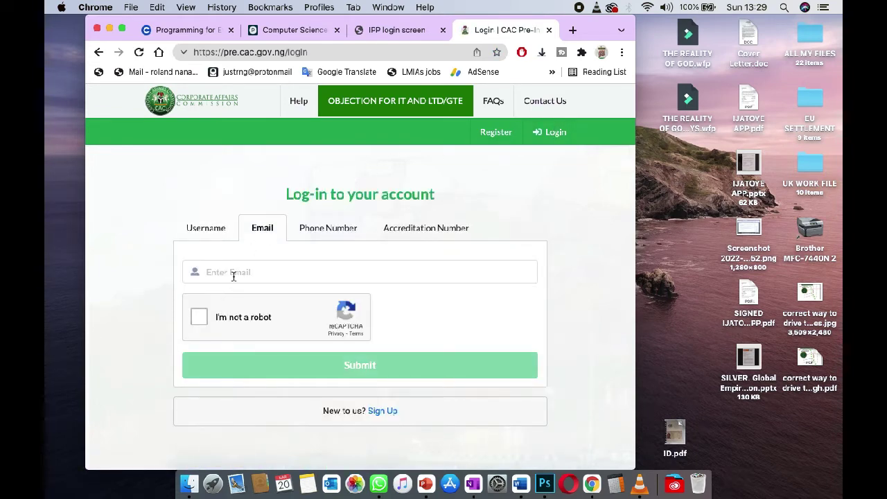
{"action": "left_click", "coordinate": [233, 272]}
{"action": "left_click", "coordinate": [224, 300]}
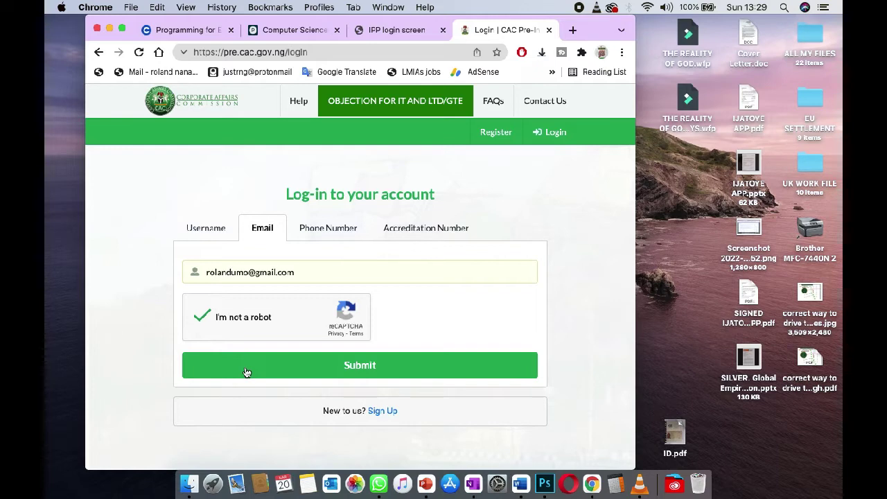
{"action": "left_click", "coordinate": [329, 366]}
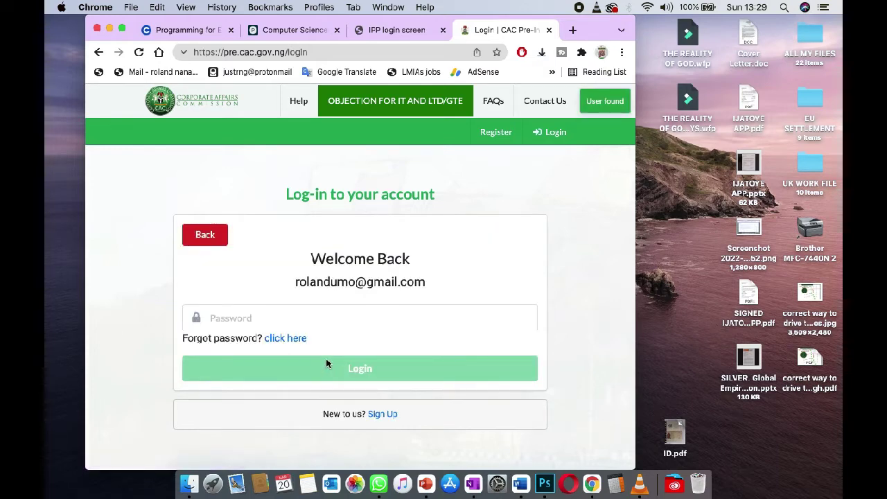
Enter the account password and log in to the dashboard
{"action": "left_click", "coordinate": [309, 316]}
{"action": "left_click", "coordinate": [289, 356]}
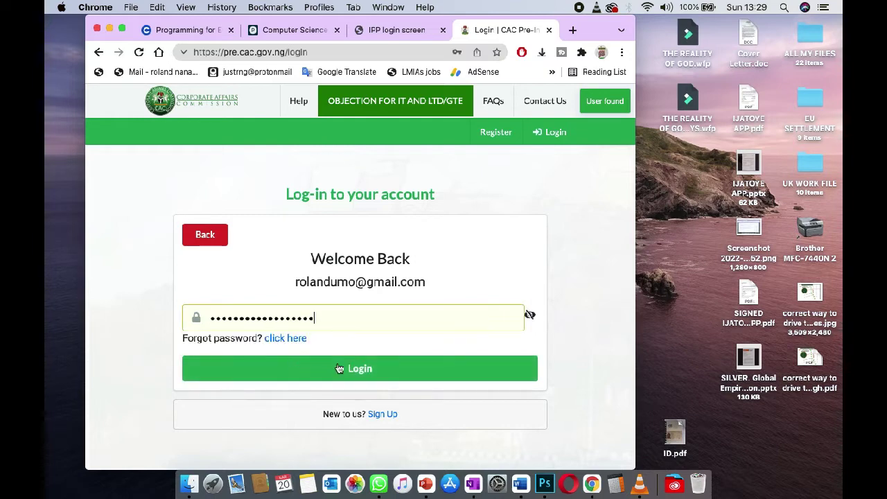
{"action": "left_click", "coordinate": [345, 365]}
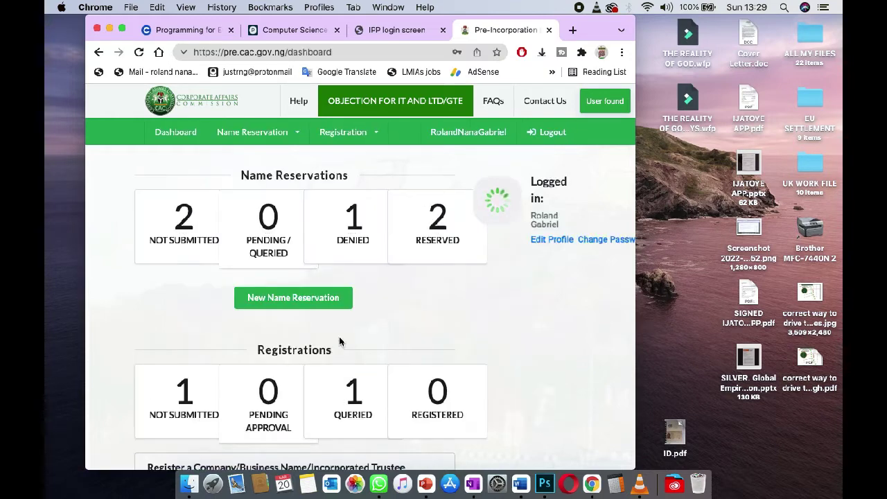
Make the browser window full screen and open the list of queried registrations from the dashboard
{"action": "left_click", "coordinate": [123, 30]}
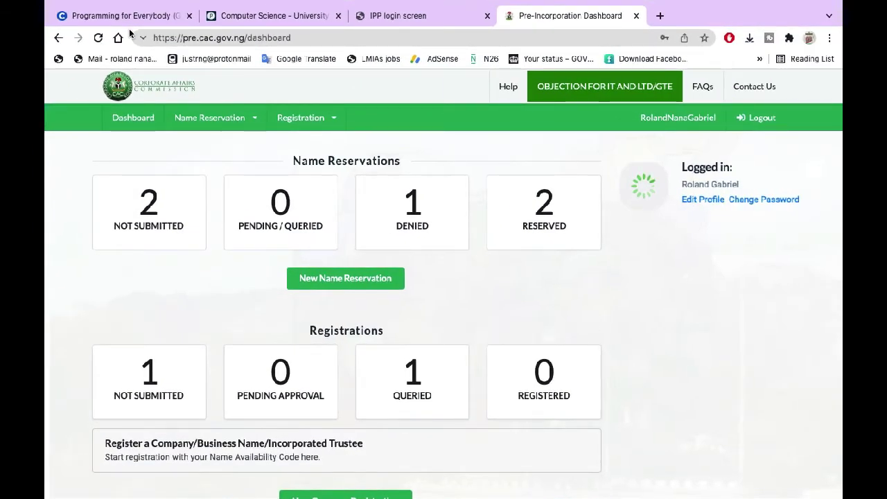
{"action": "scroll", "coordinate": [475, 294], "scroll_direction": "down", "scroll_amount": 2}
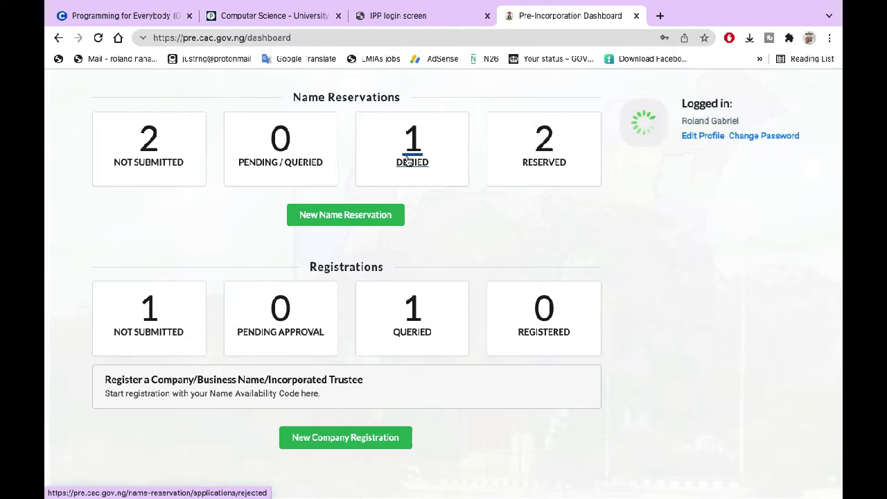
{"action": "left_click", "coordinate": [414, 312]}
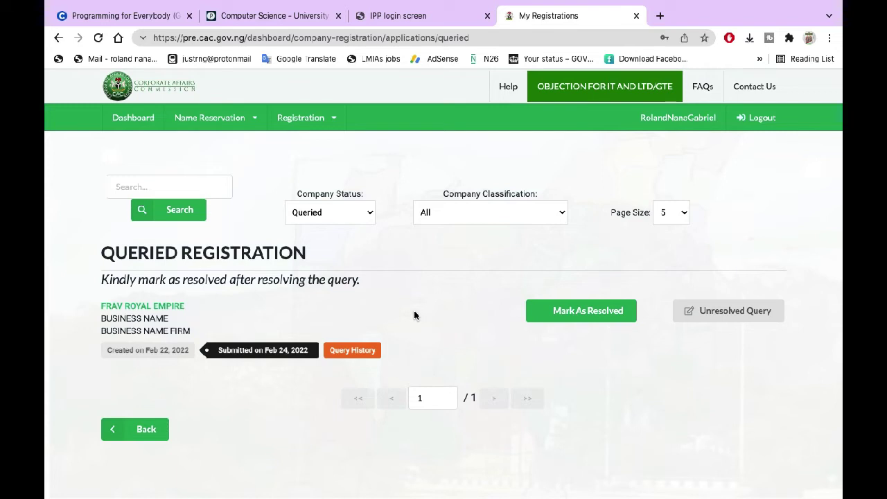
{"action": "left_click", "coordinate": [111, 431]}
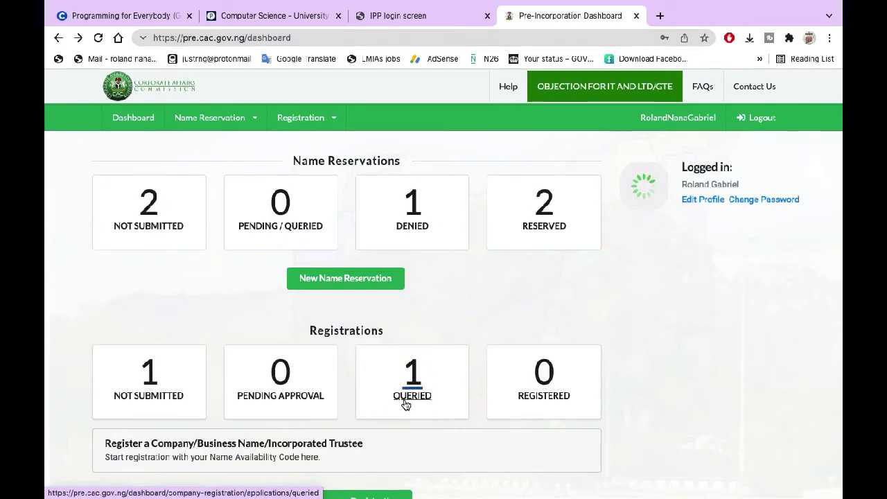
{"action": "left_click", "coordinate": [412, 380]}
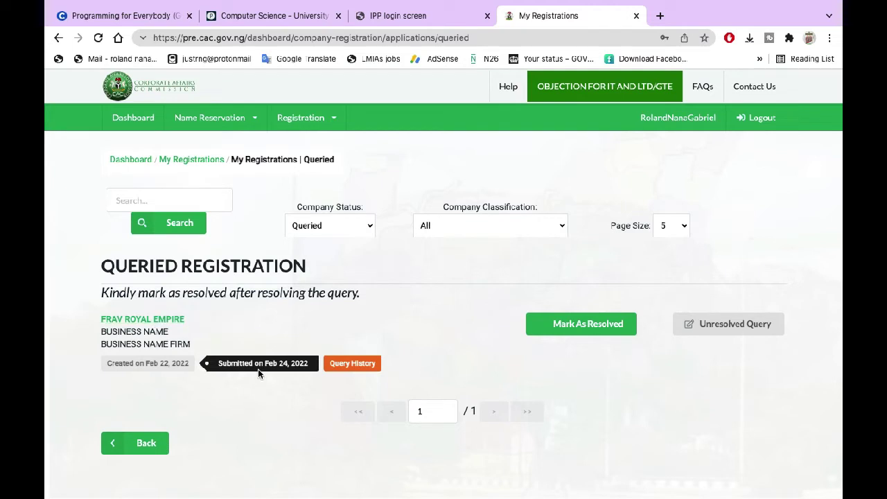
Review the query history of the FRAV ROYAL EMPIRE registration from first to last entry and close it
{"action": "left_click", "coordinate": [355, 367]}
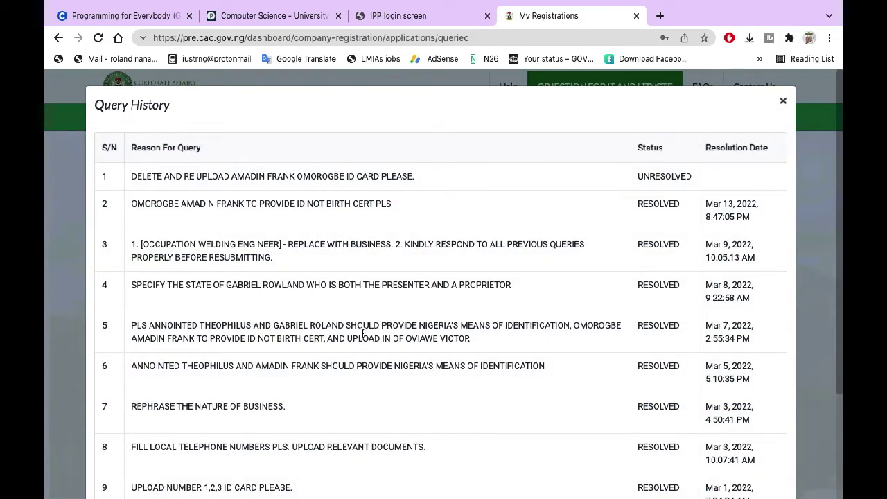
{"action": "scroll", "coordinate": [363, 333], "scroll_direction": "down", "scroll_amount": 3}
{"action": "scroll", "coordinate": [363, 334], "scroll_direction": "up", "scroll_amount": 1}
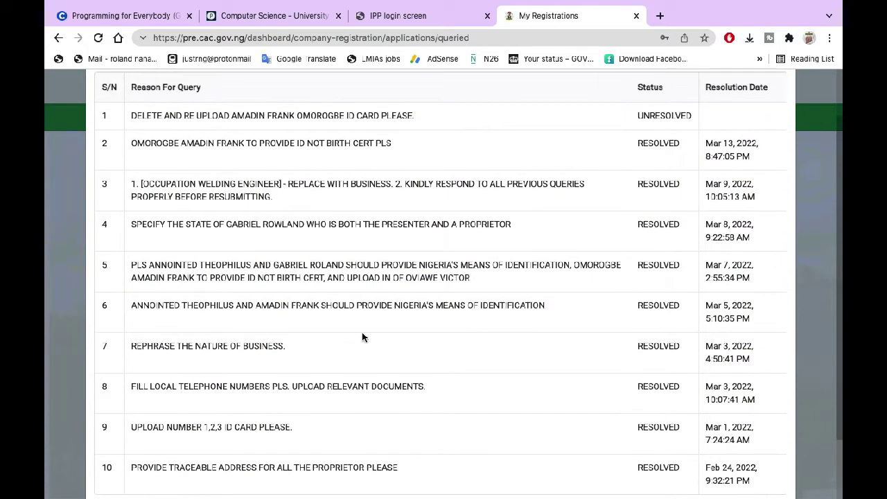
{"action": "scroll", "coordinate": [361, 336], "scroll_direction": "up", "scroll_amount": 2}
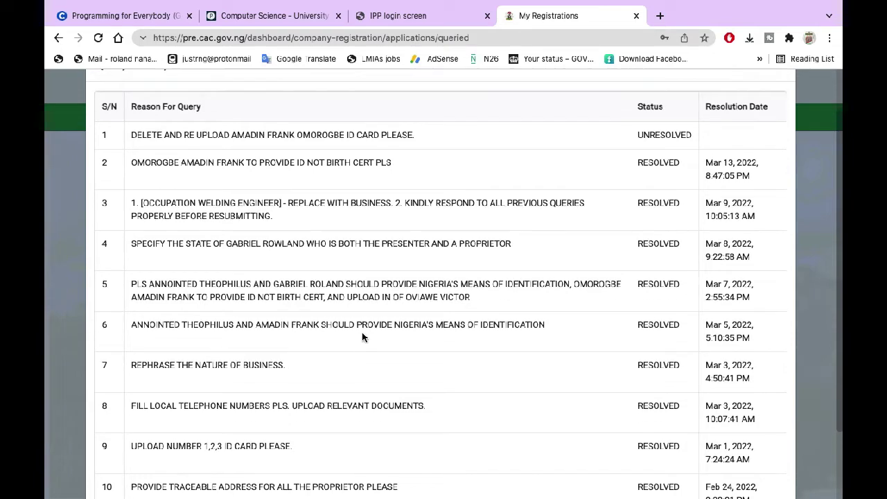
{"action": "scroll", "coordinate": [332, 355], "scroll_direction": "down", "scroll_amount": 5}
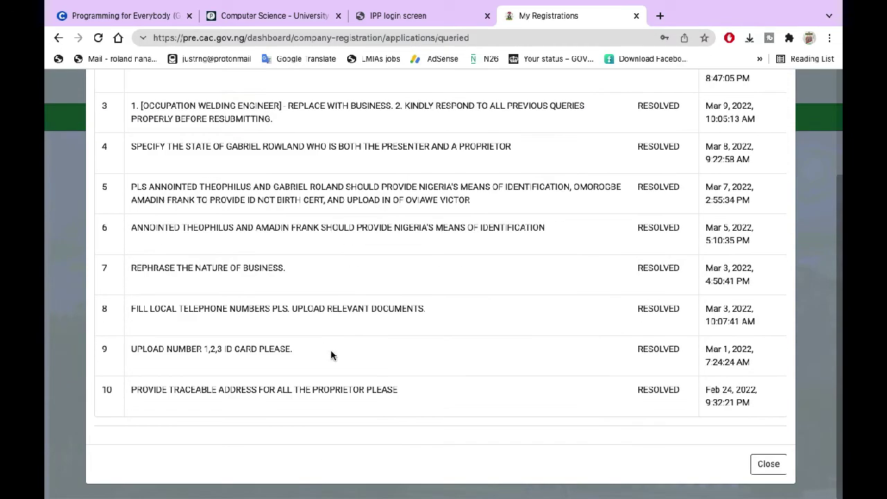
{"action": "scroll", "coordinate": [332, 353], "scroll_direction": "up", "scroll_amount": 5}
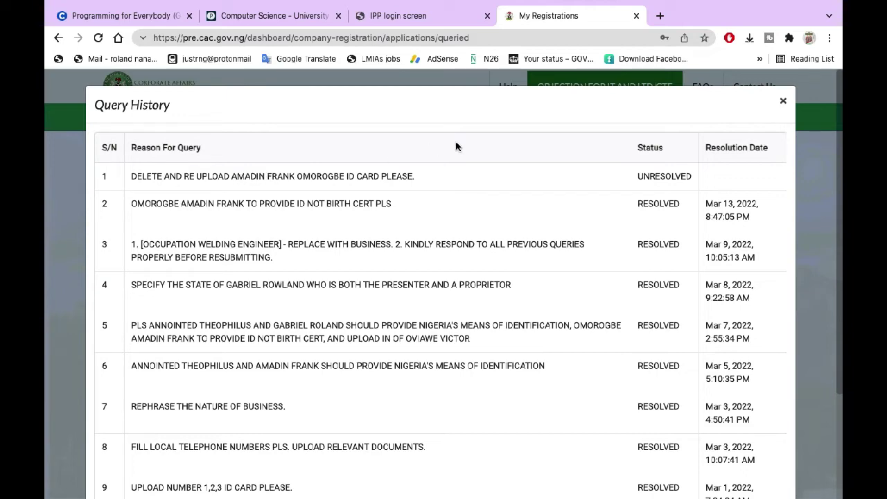
{"action": "left_click", "coordinate": [783, 101]}
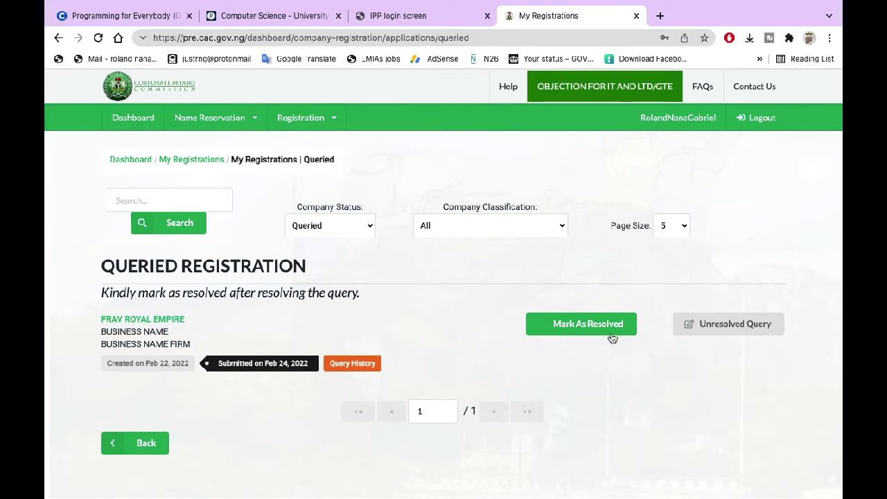
Open the unresolved query for FRAV ROYAL EMPIRE and go through its registration form to the Document Upload stage
{"action": "left_click", "coordinate": [719, 331]}
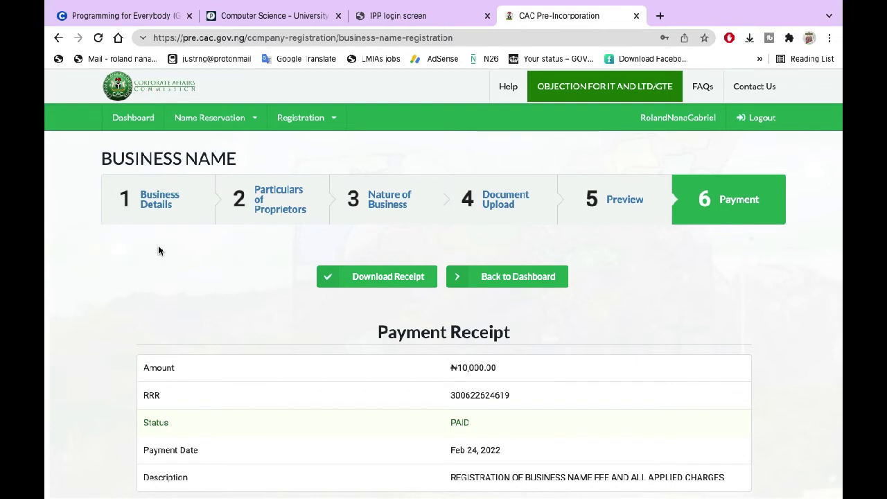
{"action": "left_click", "coordinate": [163, 202]}
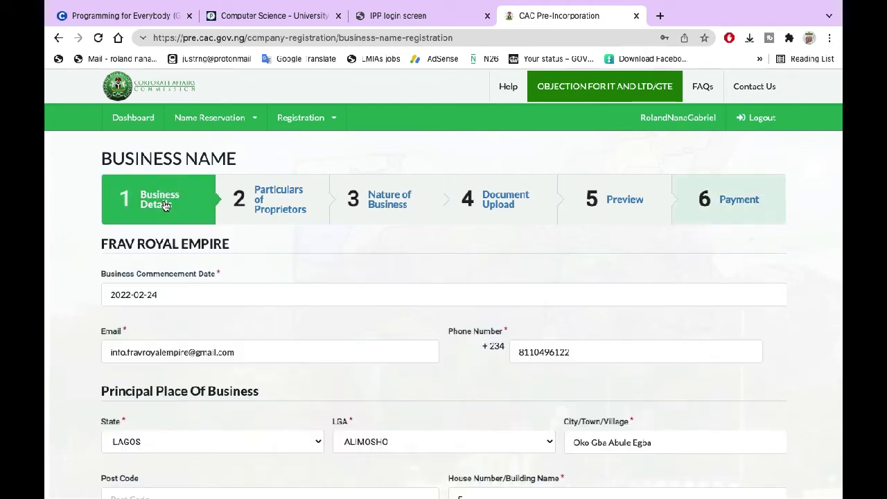
{"action": "left_click", "coordinate": [244, 206]}
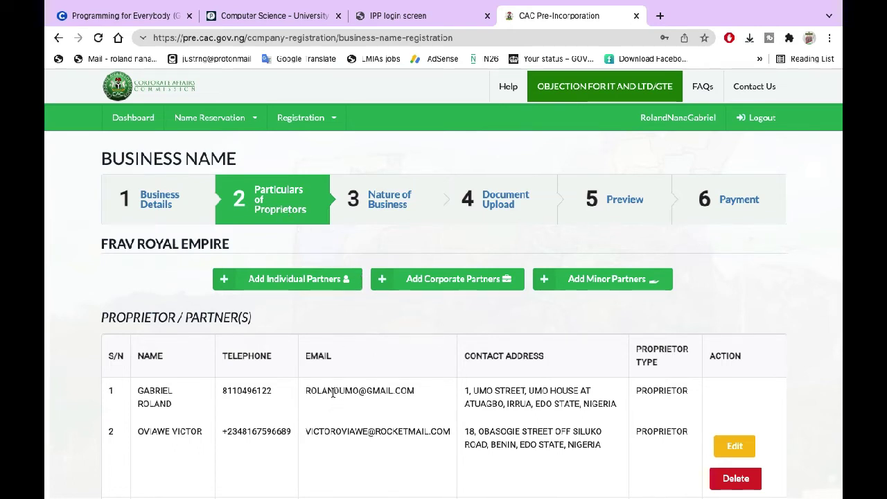
{"action": "left_click", "coordinate": [389, 203]}
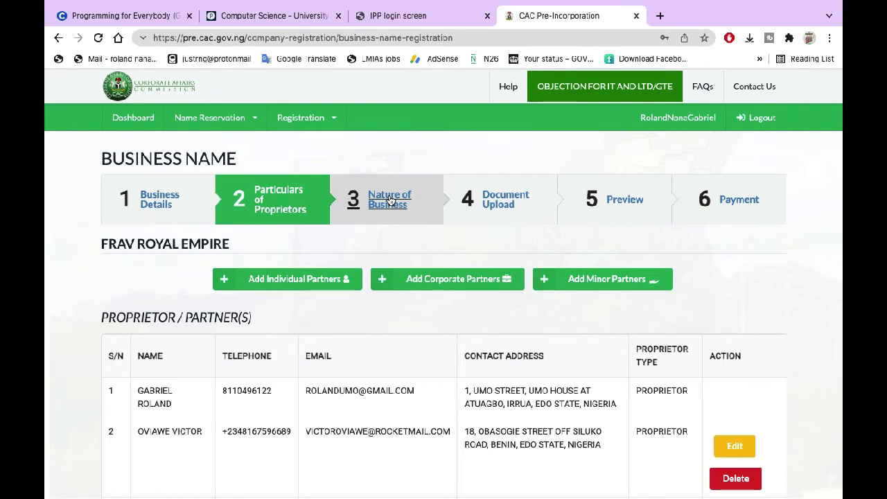
{"action": "left_click", "coordinate": [503, 200]}
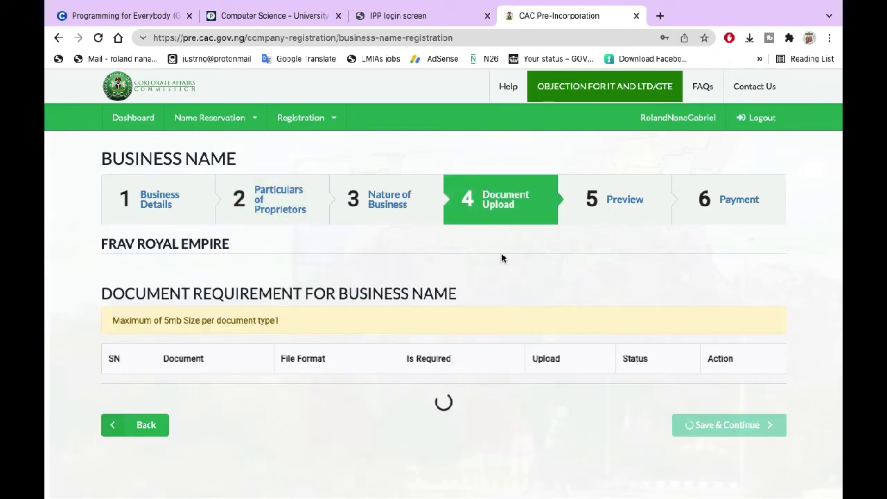
Examine the business name document requirements, including each document's file format, whether it is required and its upload status
{"action": "scroll", "coordinate": [503, 309], "scroll_direction": "down", "scroll_amount": 3}
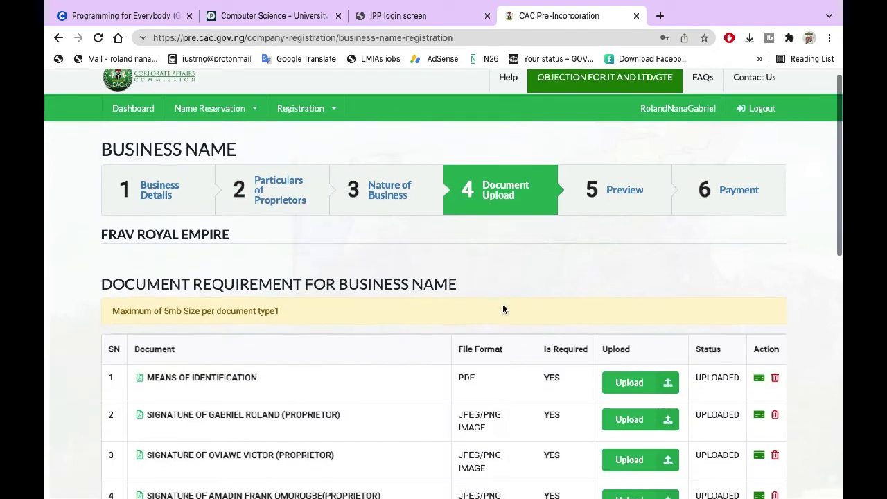
{"action": "scroll", "coordinate": [503, 308], "scroll_direction": "down", "scroll_amount": 3}
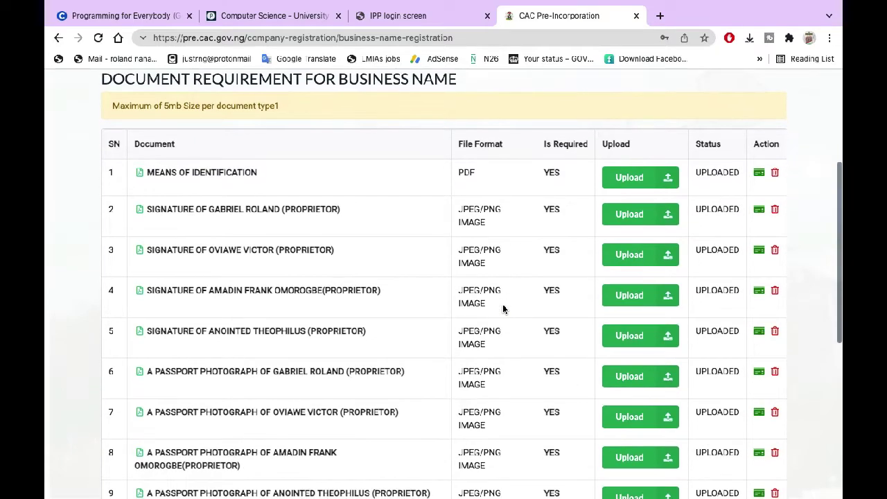
{"action": "scroll", "coordinate": [503, 309], "scroll_direction": "down", "scroll_amount": 3}
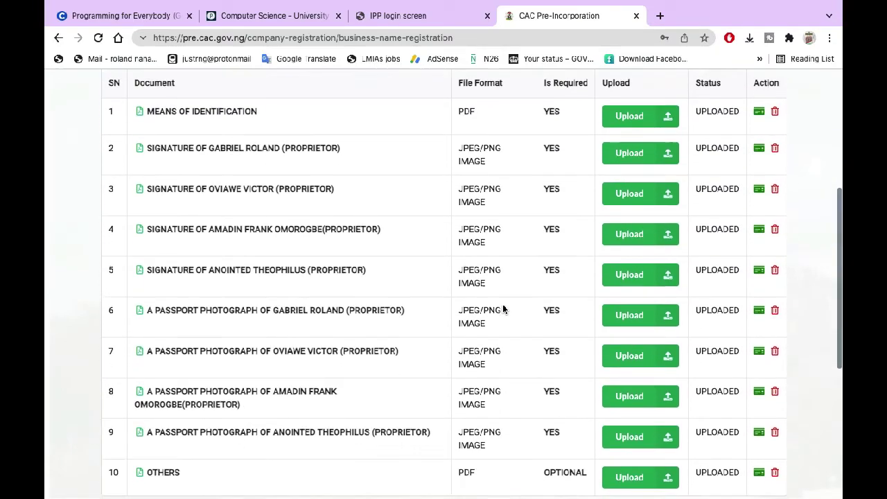
{"action": "scroll", "coordinate": [503, 308], "scroll_direction": "up", "scroll_amount": 1}
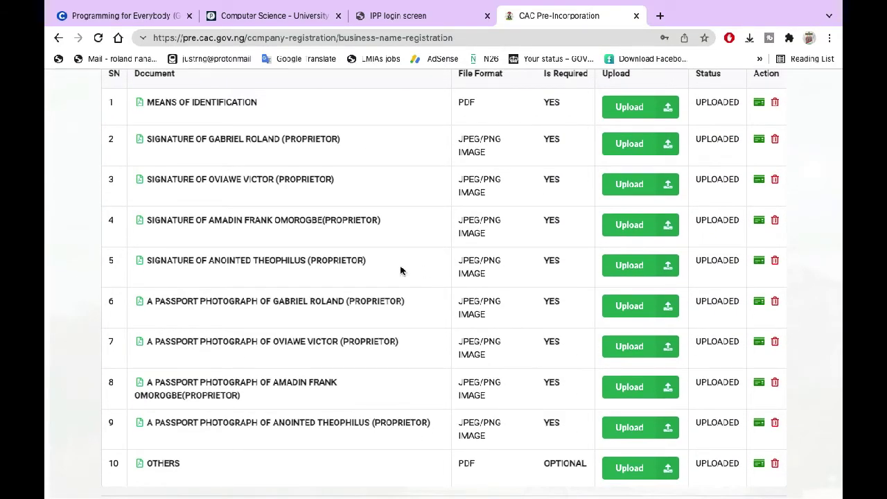
{"action": "scroll", "coordinate": [349, 257], "scroll_direction": "up", "scroll_amount": 1}
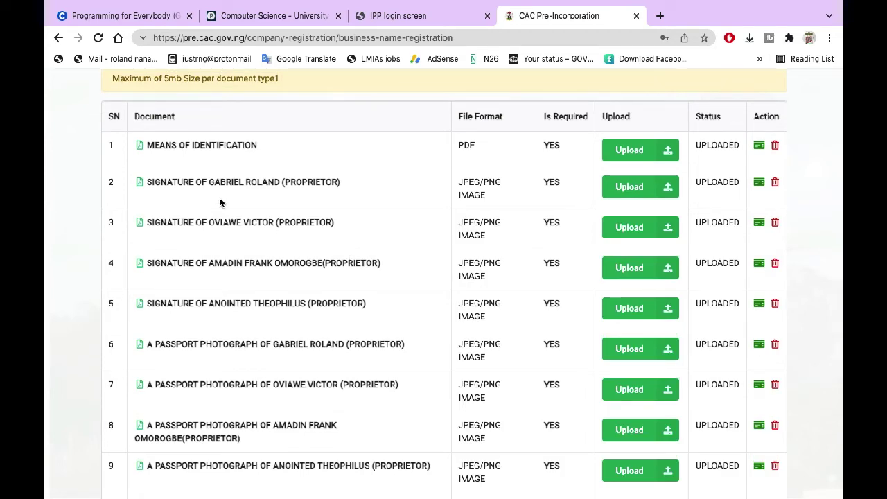
{"action": "scroll", "coordinate": [220, 202], "scroll_direction": "up", "scroll_amount": 1}
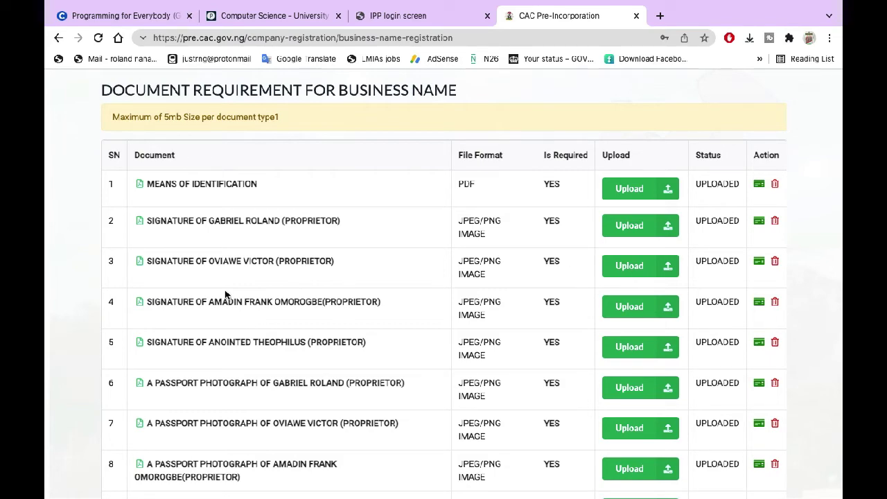
{"action": "scroll", "coordinate": [262, 258], "scroll_direction": "down", "scroll_amount": 1}
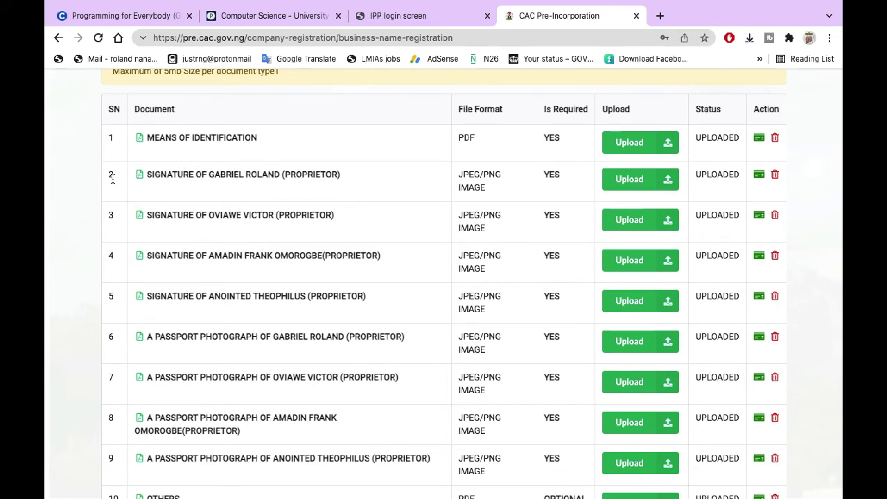
{"action": "scroll", "coordinate": [208, 291], "scroll_direction": "down", "scroll_amount": 1}
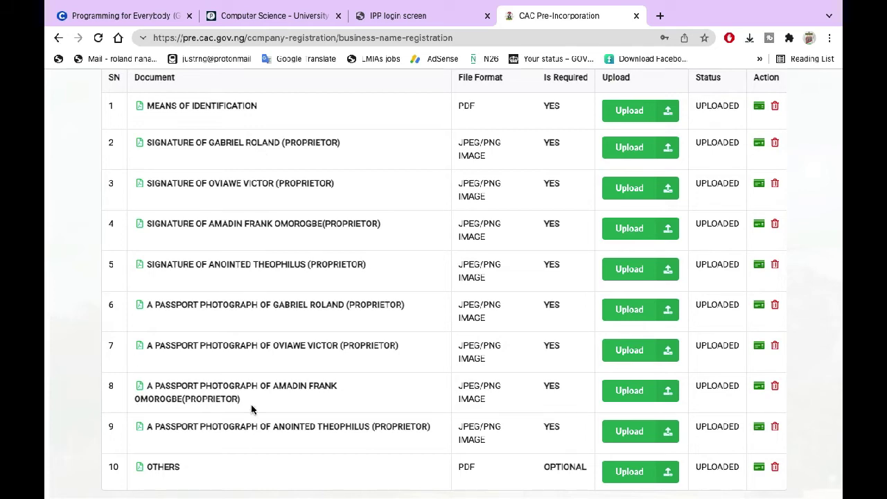
{"action": "scroll", "coordinate": [330, 378], "scroll_direction": "down", "scroll_amount": 1}
{"action": "scroll", "coordinate": [330, 377], "scroll_direction": "up", "scroll_amount": 3}
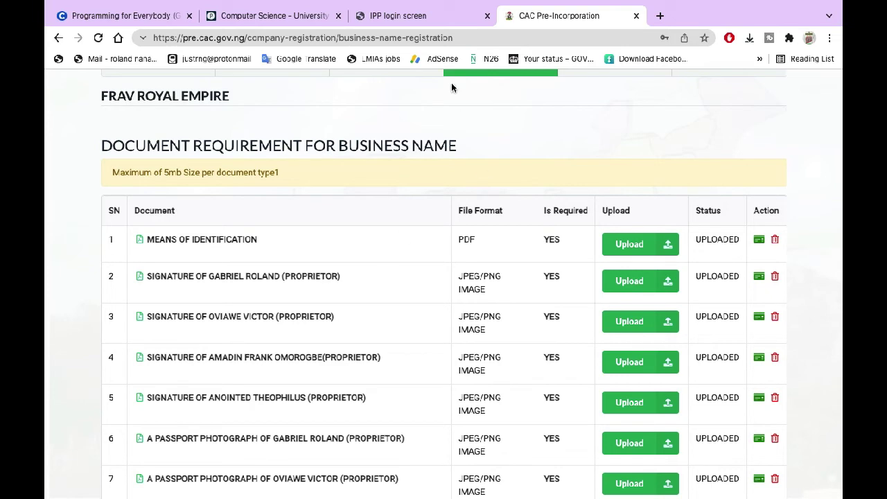
Search Google for "combine pdf" in a new browser tab
{"action": "left_click", "coordinate": [658, 18]}
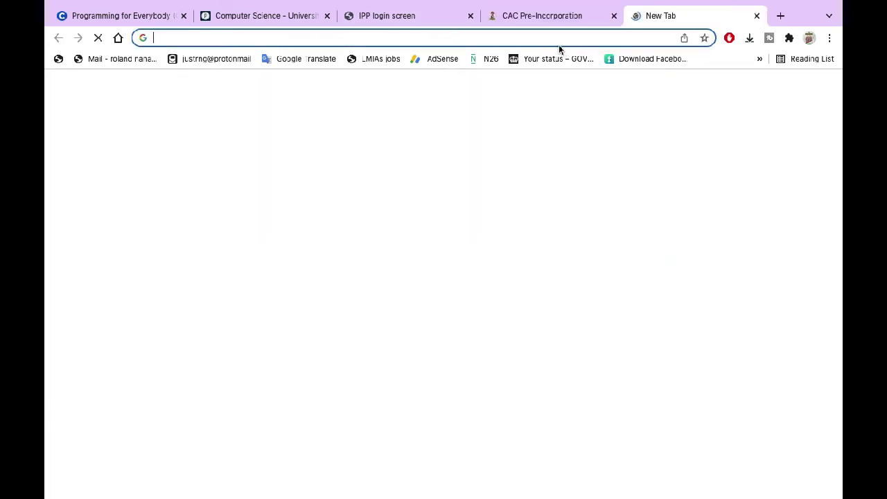
{"action": "type", "text": "COMN"}
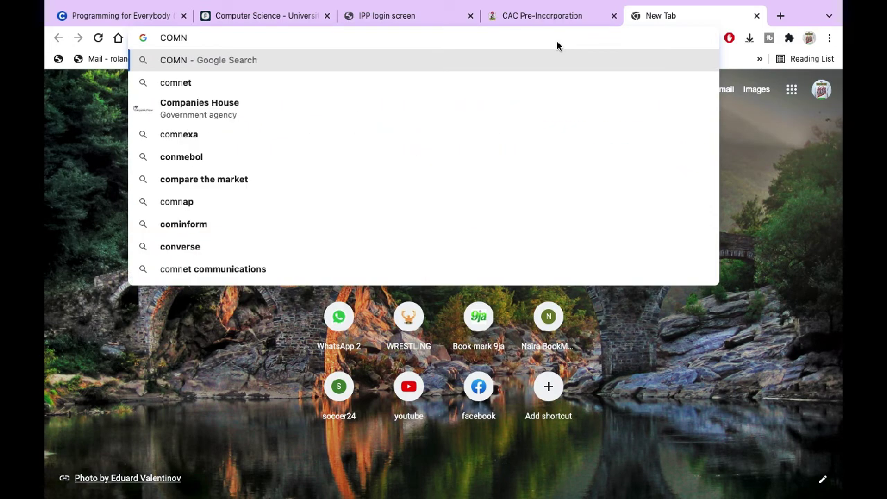
{"action": "key", "text": "BackSpace"}
{"action": "type", "text": "BINE"}
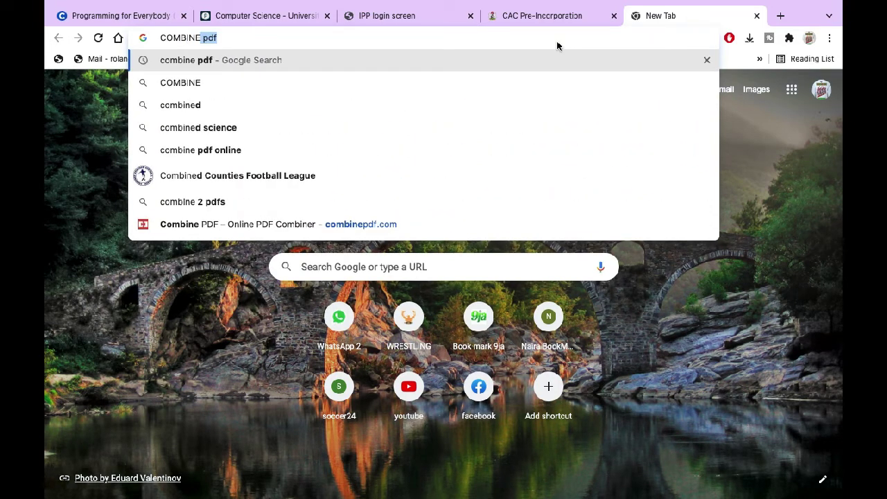
{"action": "key", "text": "Return"}
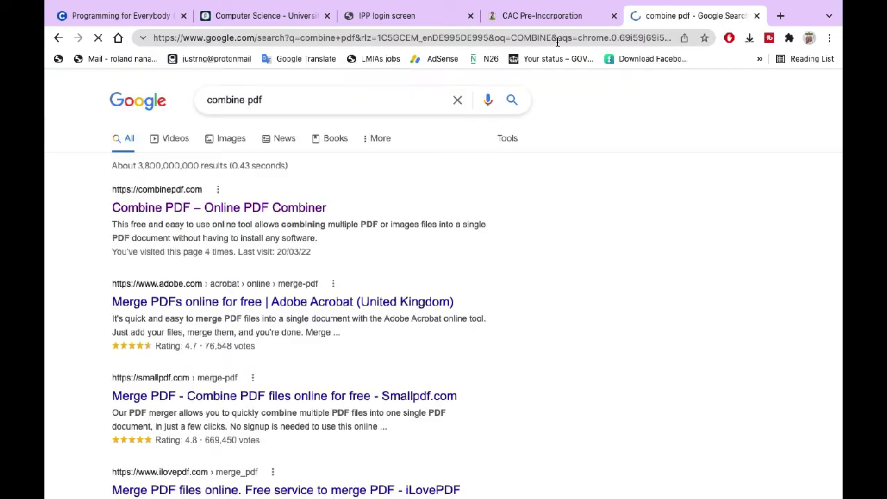
Open the combinepdf.com tool from the search results, look over its file upload and combine options, and close its tab
{"action": "left_click", "coordinate": [307, 210]}
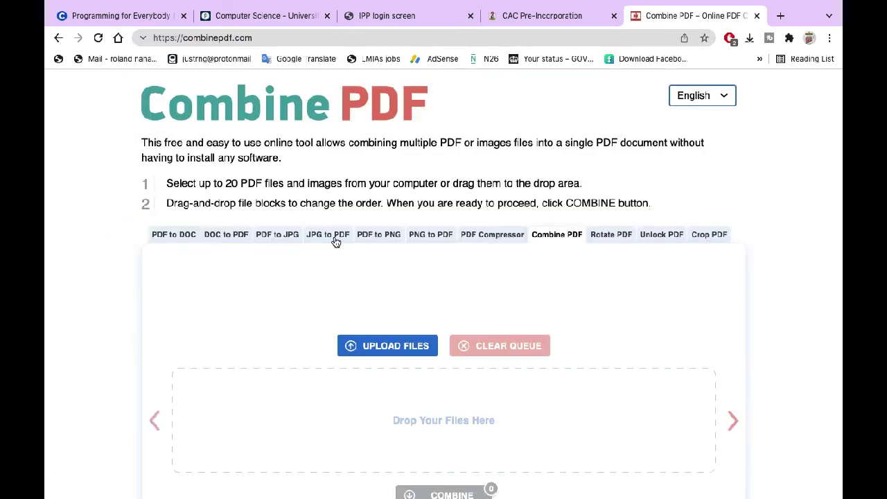
{"action": "left_click", "coordinate": [390, 344]}
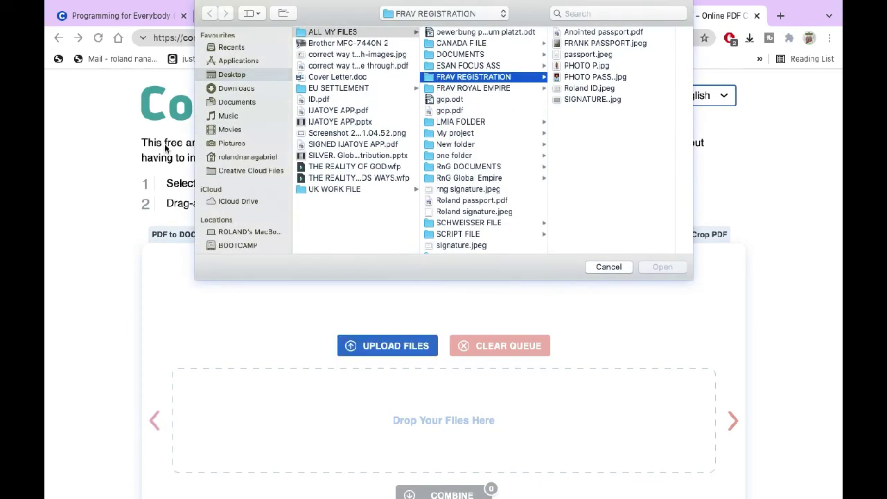
{"action": "left_click", "coordinate": [608, 268]}
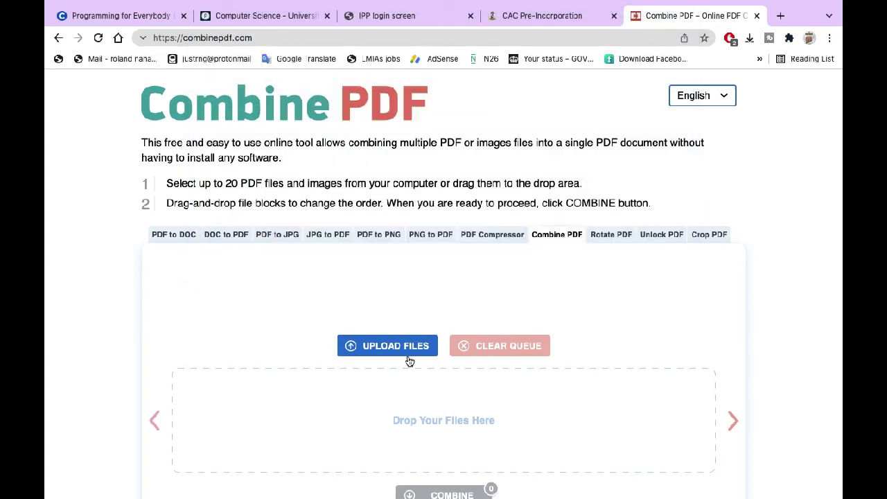
{"action": "scroll", "coordinate": [469, 485], "scroll_direction": "down", "scroll_amount": 2}
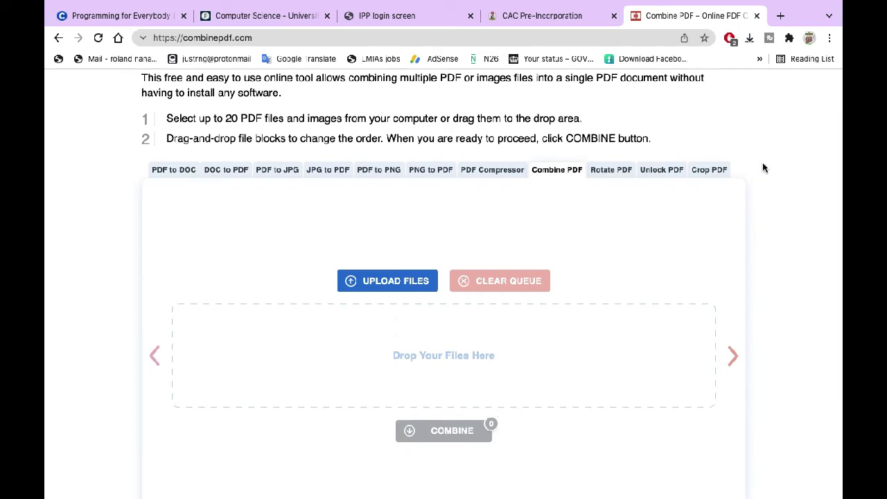
{"action": "left_click", "coordinate": [757, 16]}
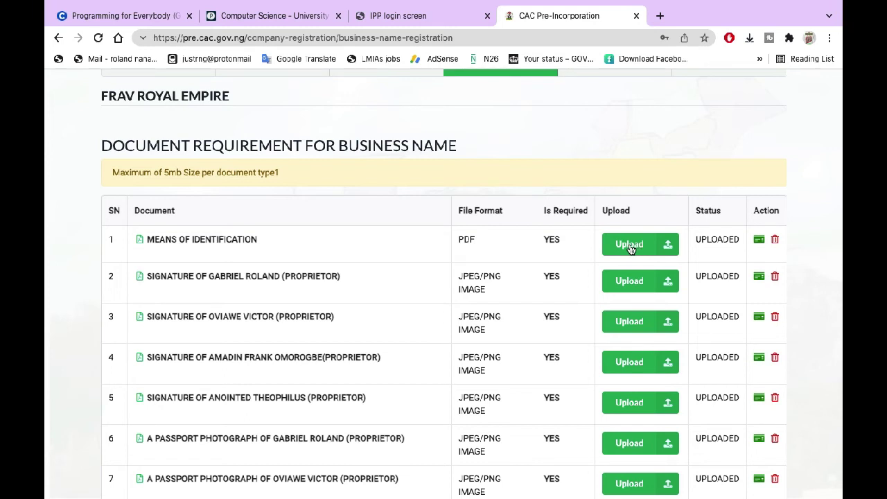
Upload ID.pdf from the Desktop as the Means of Identification document, declining the incoming WhatsApp call
{"action": "left_click", "coordinate": [631, 248]}
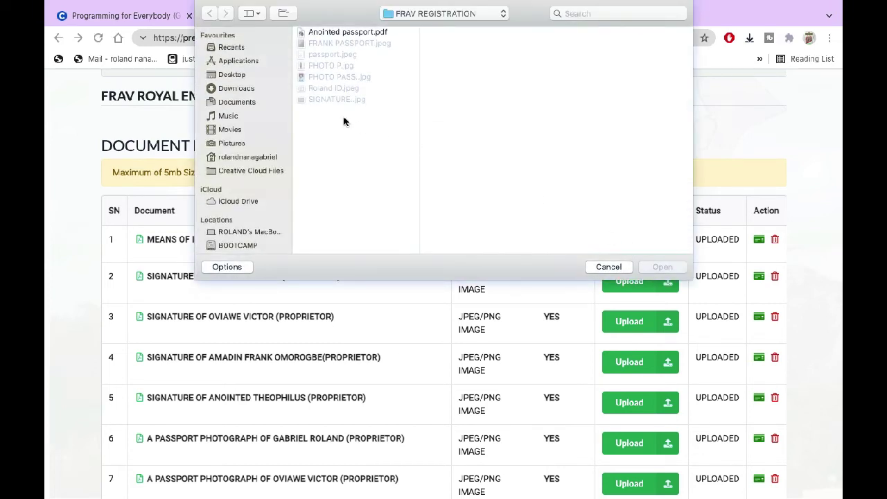
{"action": "left_click", "coordinate": [229, 75]}
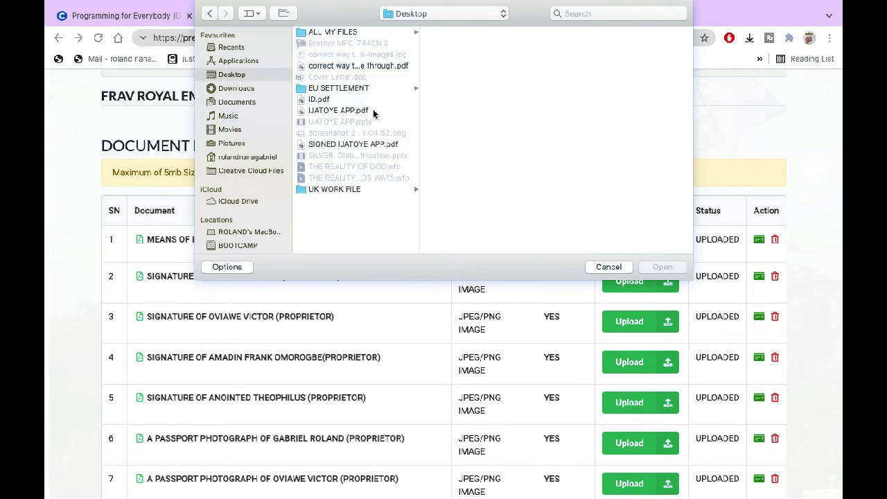
{"action": "left_click", "coordinate": [316, 100]}
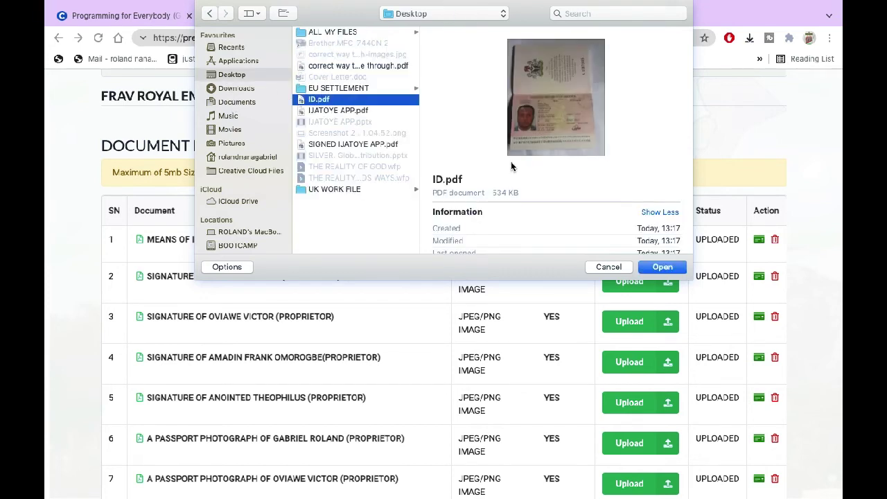
{"action": "left_click", "coordinate": [655, 267]}
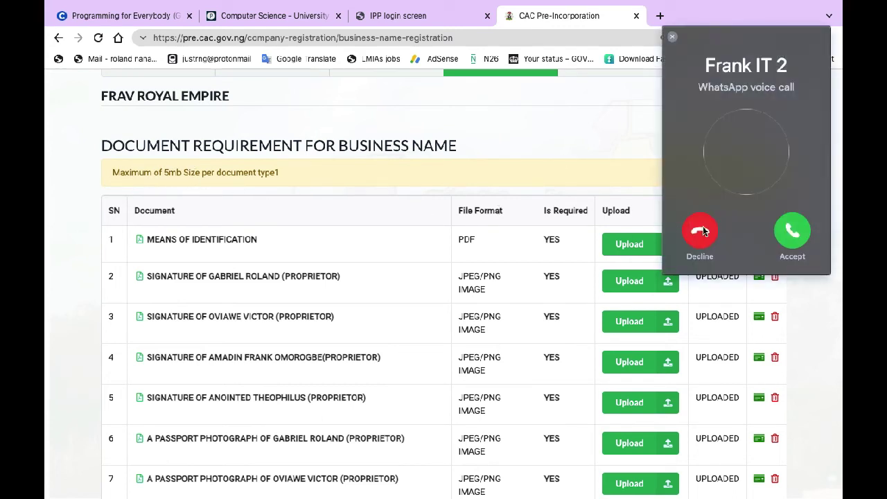
{"action": "left_click", "coordinate": [701, 232]}
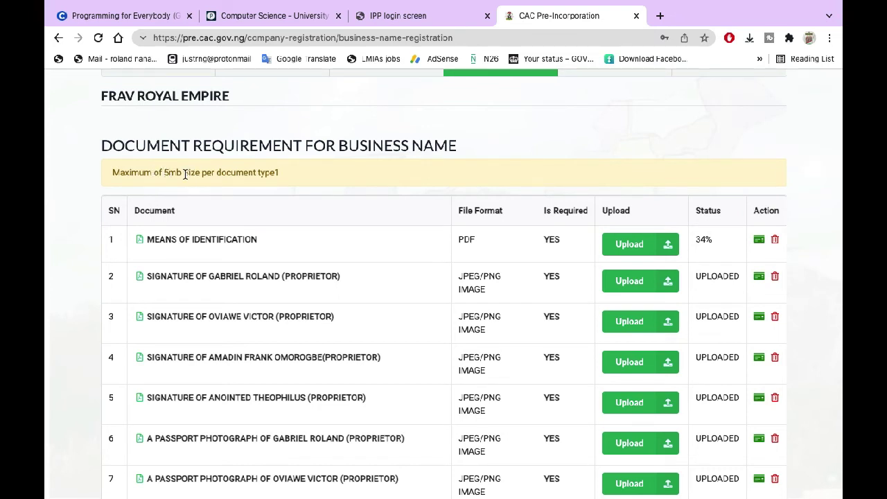
{"action": "left_click", "coordinate": [712, 241]}
{"action": "mouse_move", "coordinate": [567, 5]}
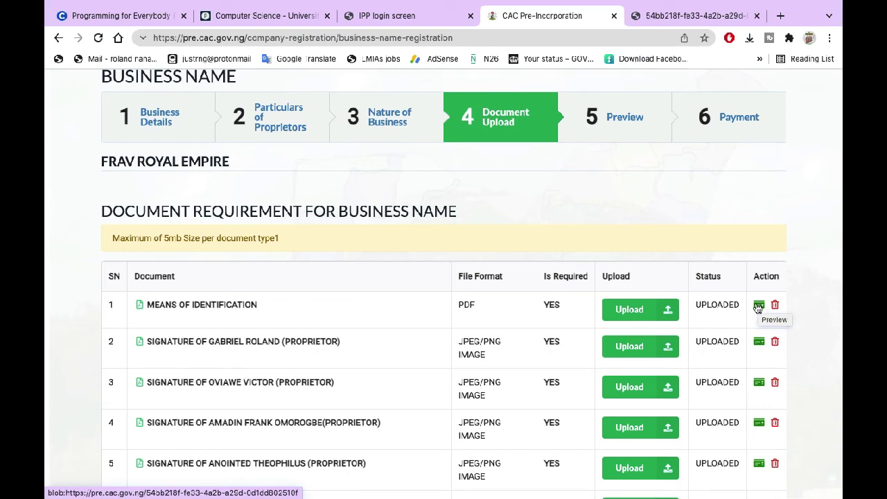
Save the Document Upload stage and return from the registration preview to the query history
{"action": "scroll", "coordinate": [655, 199], "scroll_direction": "down", "scroll_amount": 7}
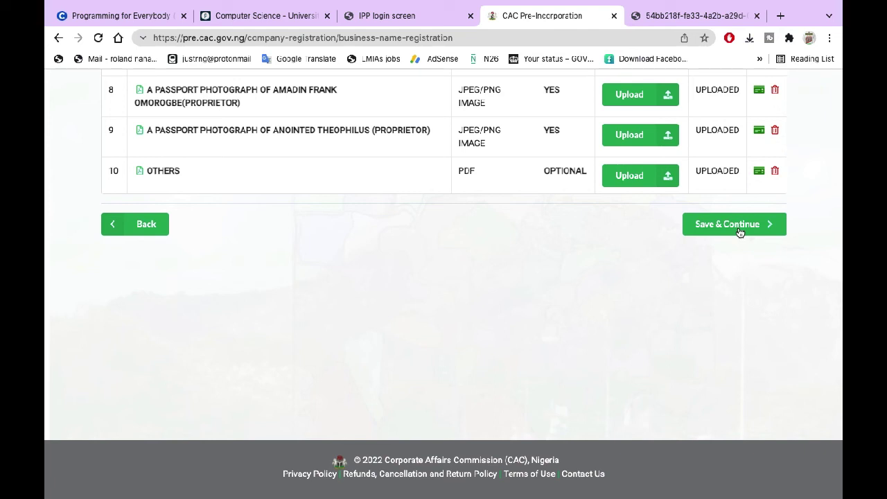
{"action": "left_click", "coordinate": [739, 232]}
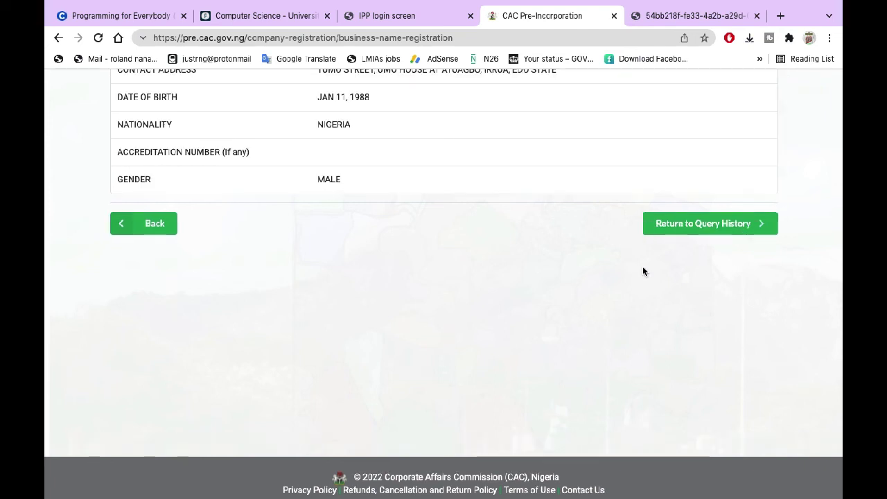
{"action": "scroll", "coordinate": [607, 278], "scroll_direction": "up", "scroll_amount": 1}
{"action": "scroll", "coordinate": [607, 278], "scroll_direction": "up", "scroll_amount": 2}
{"action": "scroll", "coordinate": [607, 278], "scroll_direction": "down", "scroll_amount": 3}
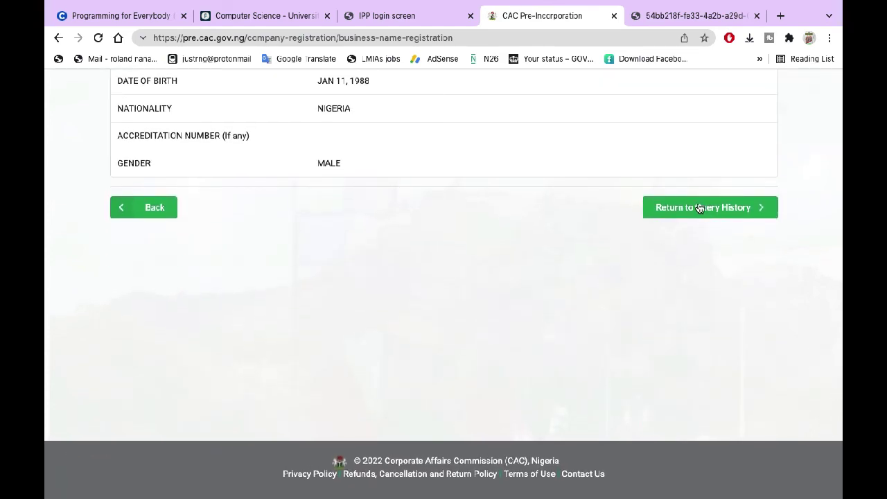
{"action": "left_click", "coordinate": [720, 211]}
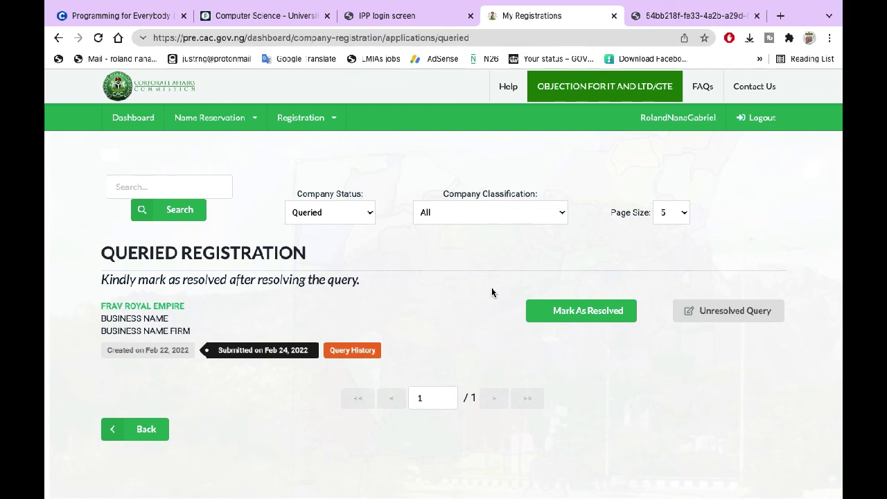
Mark the queried FRAV ROYAL EMPIRE business name registration as resolved
{"action": "left_click", "coordinate": [602, 314]}
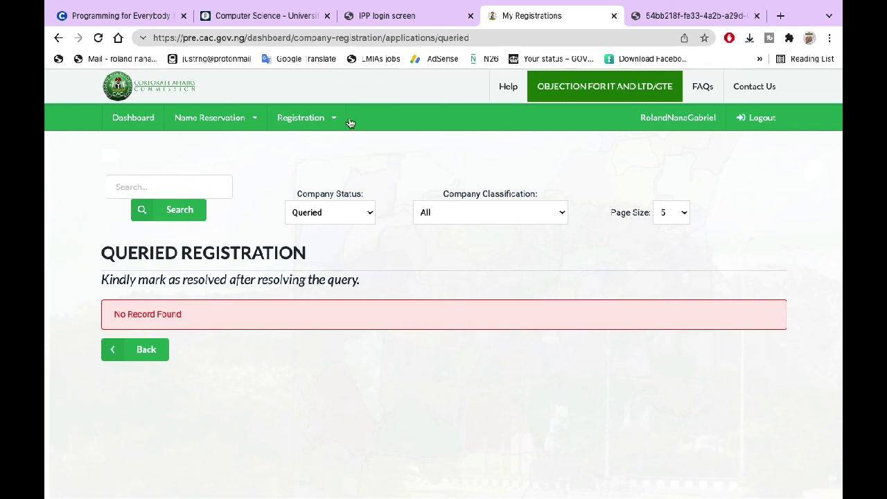
{"action": "mouse_move", "coordinate": [620, 9]}
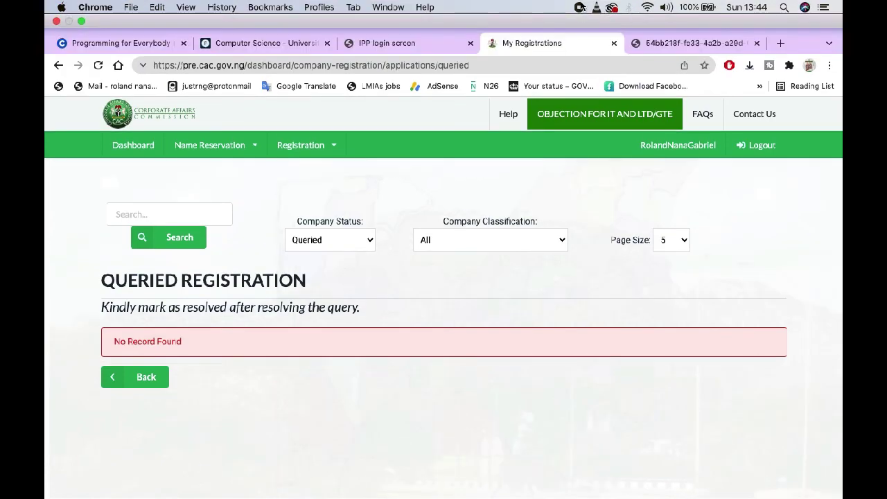